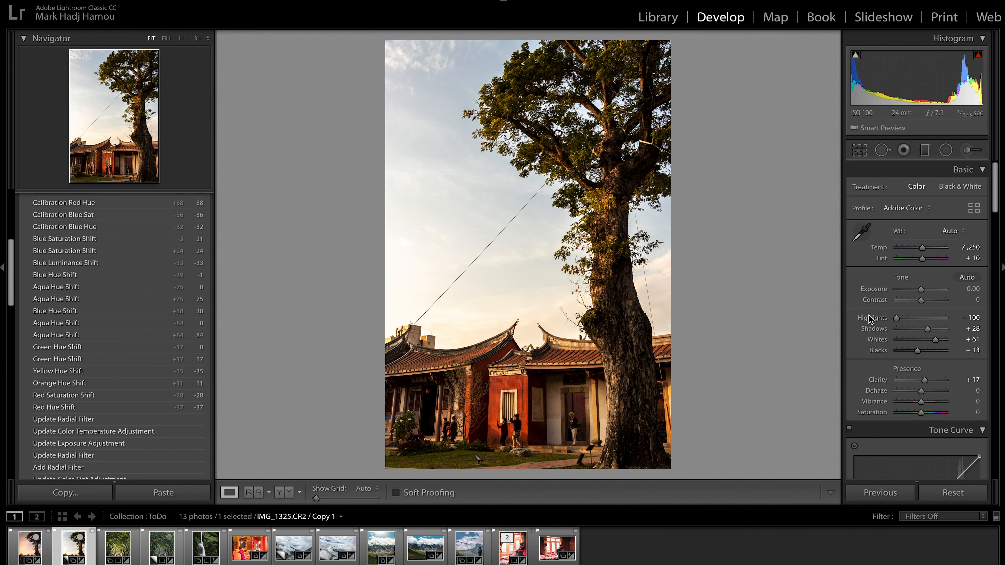
# Shape the RGB tone curve with three added points, raising the black point, lowering the shadows and lifting the highlights.
pyautogui.scroll(-5, 868, 315)
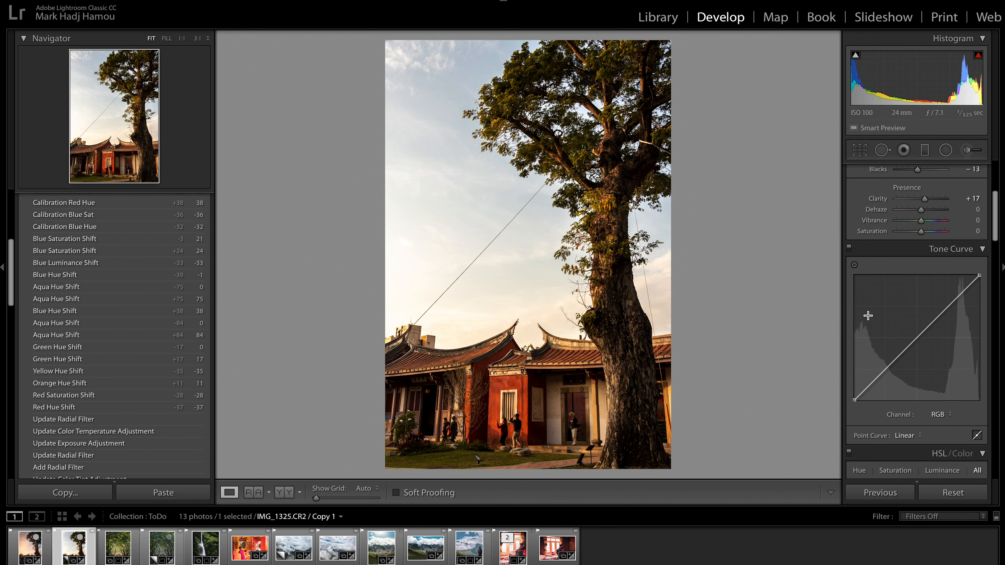
pyautogui.click(888, 366)
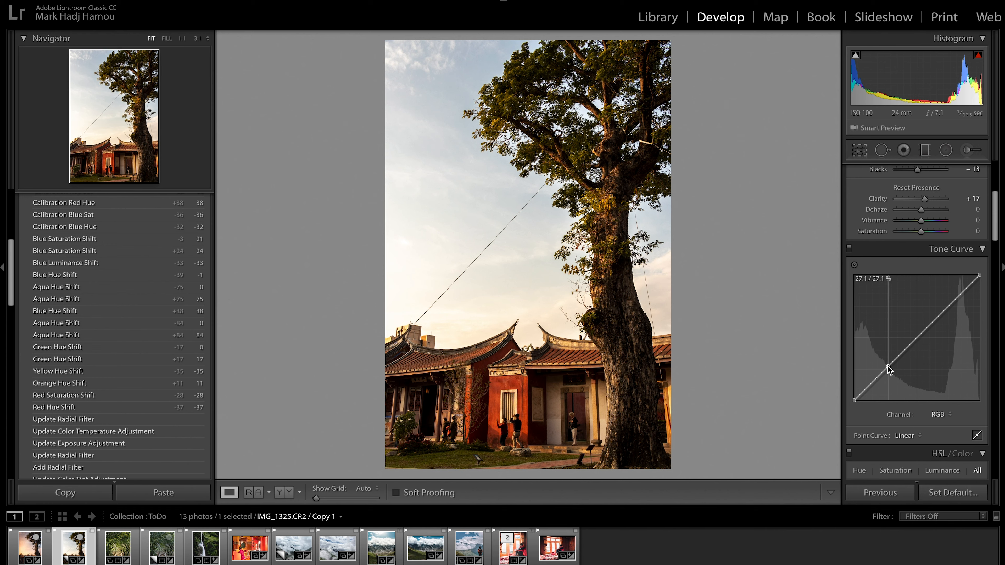
pyautogui.click(918, 337)
pyautogui.click(953, 304)
pyautogui.moveTo(851, 401); pyautogui.dragTo(848, 397)
pyautogui.moveTo(889, 366); pyautogui.dragTo(891, 370)
pyautogui.moveTo(952, 304); pyautogui.dragTo(951, 299)
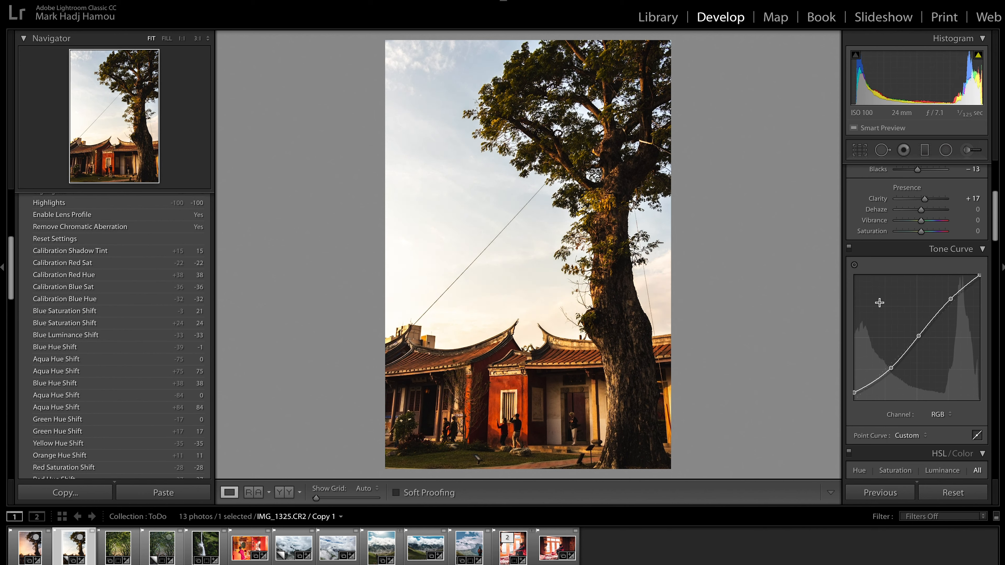
# Give the split toning highlights a warm tint with hue 41 and saturation 46.
pyautogui.scroll(5, 877, 277)
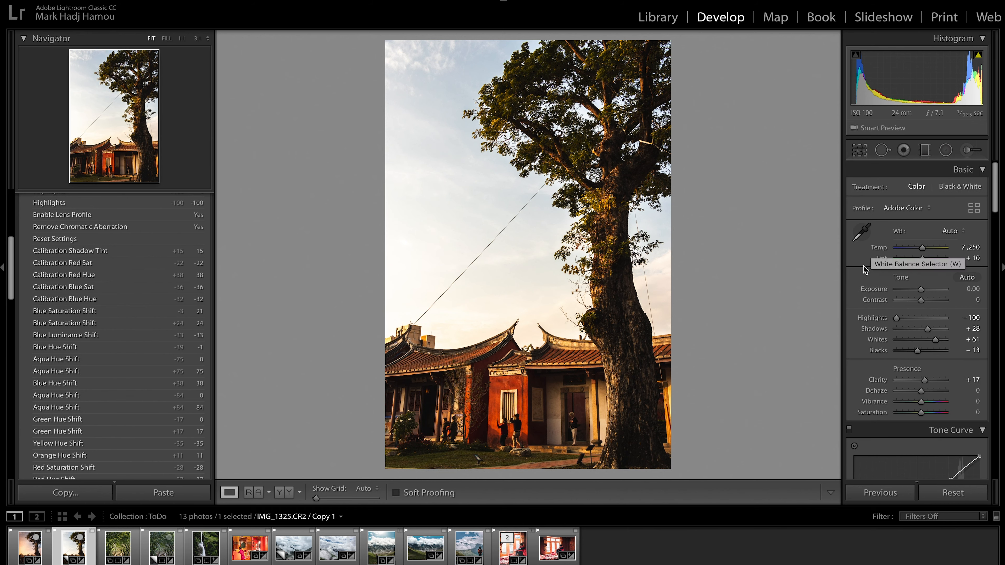
pyautogui.scroll(-12, 863, 264)
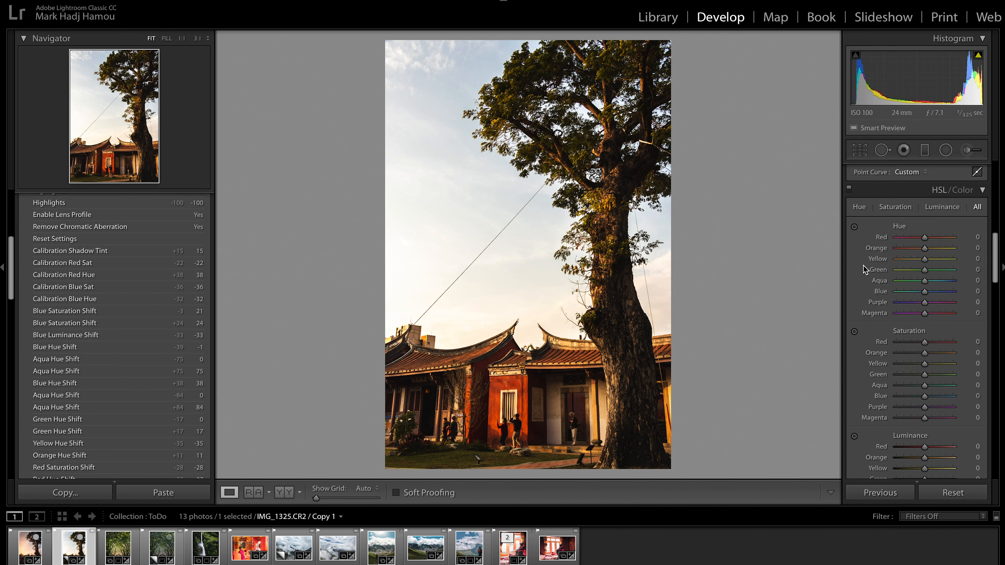
pyautogui.scroll(-5, 863, 265)
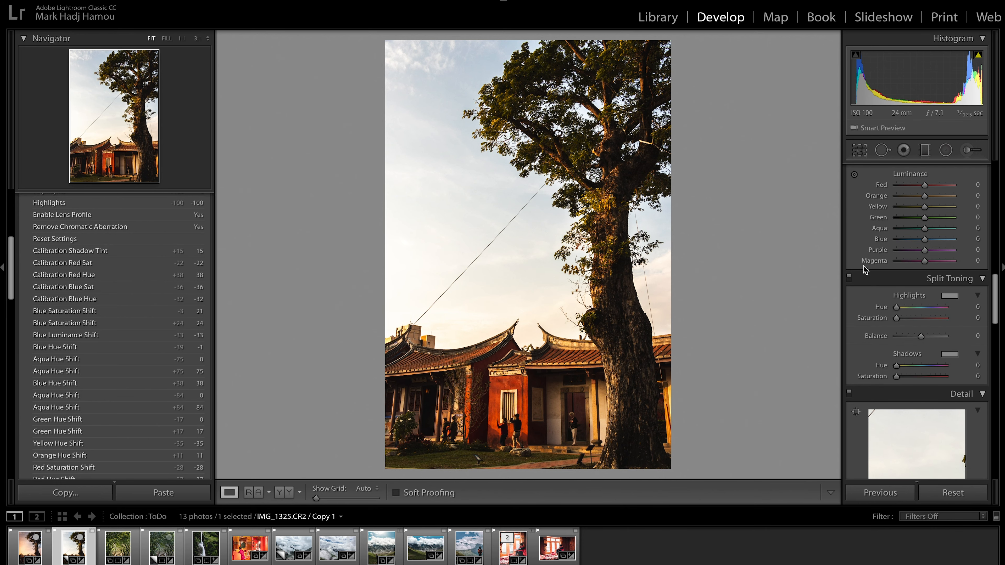
pyautogui.scroll(-2, 860, 314)
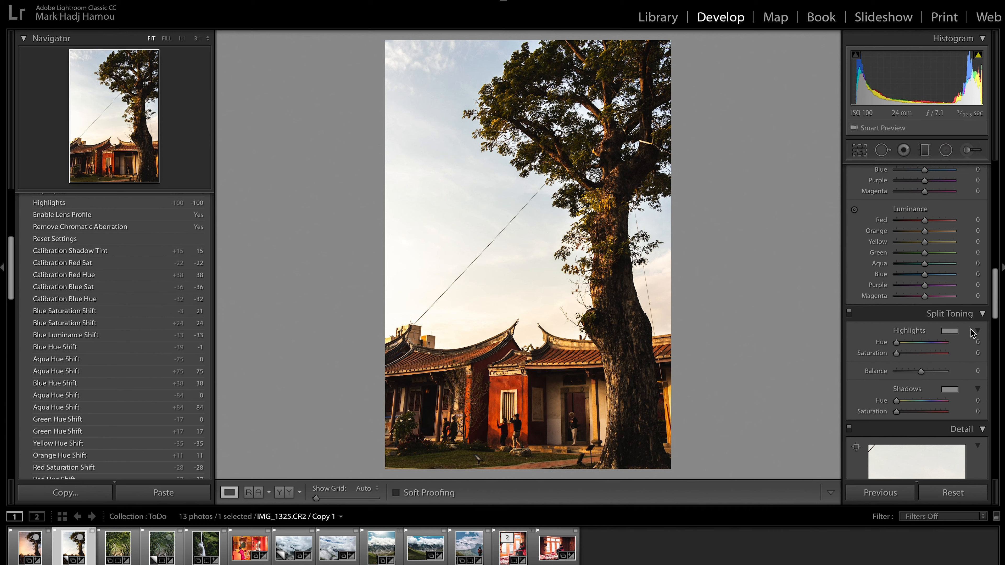
pyautogui.click(950, 331)
pyautogui.moveTo(730, 364); pyautogui.dragTo(729, 359)
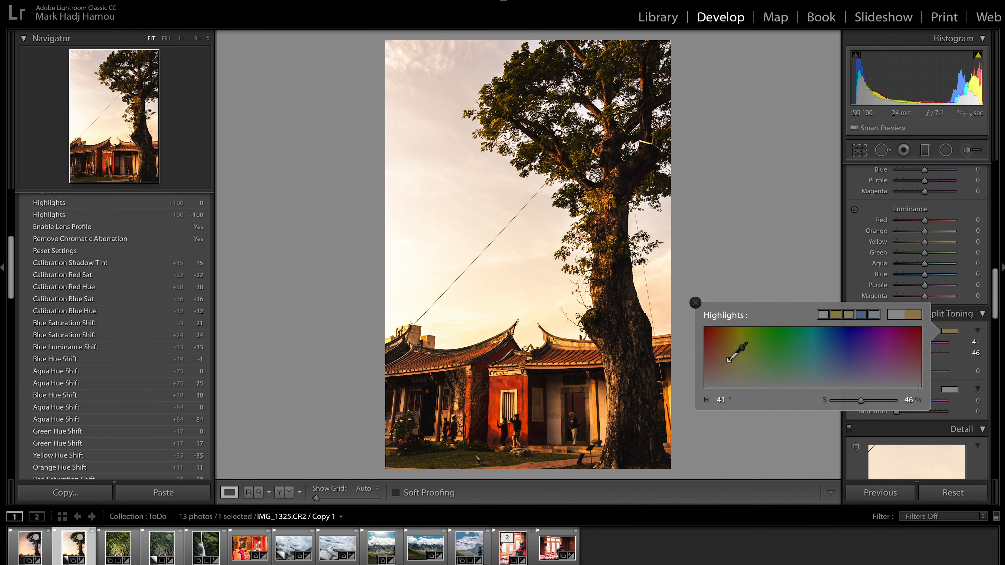
# Tint the split toning shadows with hue 242 and saturation 26, and compare the photo with split toning off and on.
pyautogui.click(951, 391)
pyautogui.moveTo(845, 431); pyautogui.dragTo(849, 430)
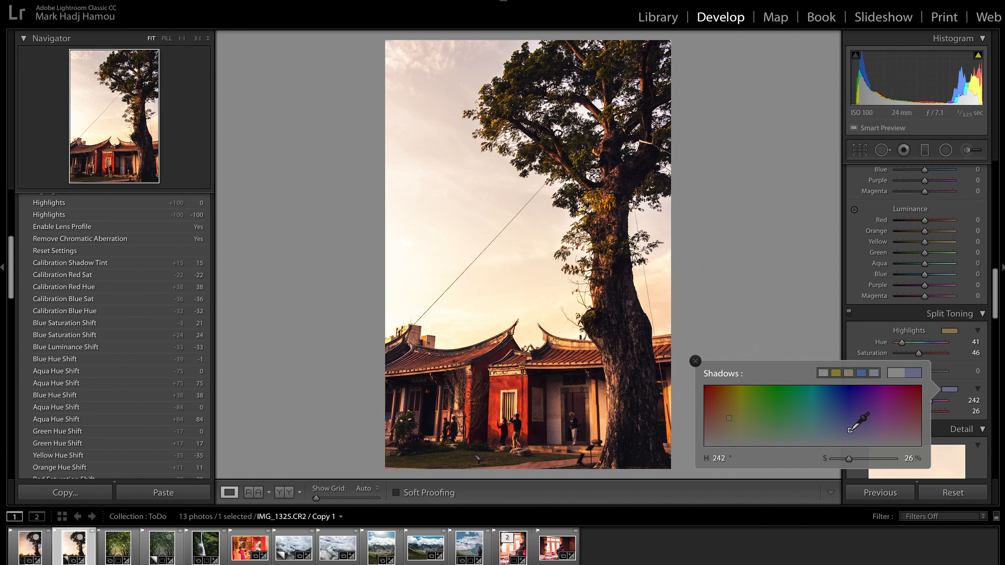
pyautogui.click(862, 338)
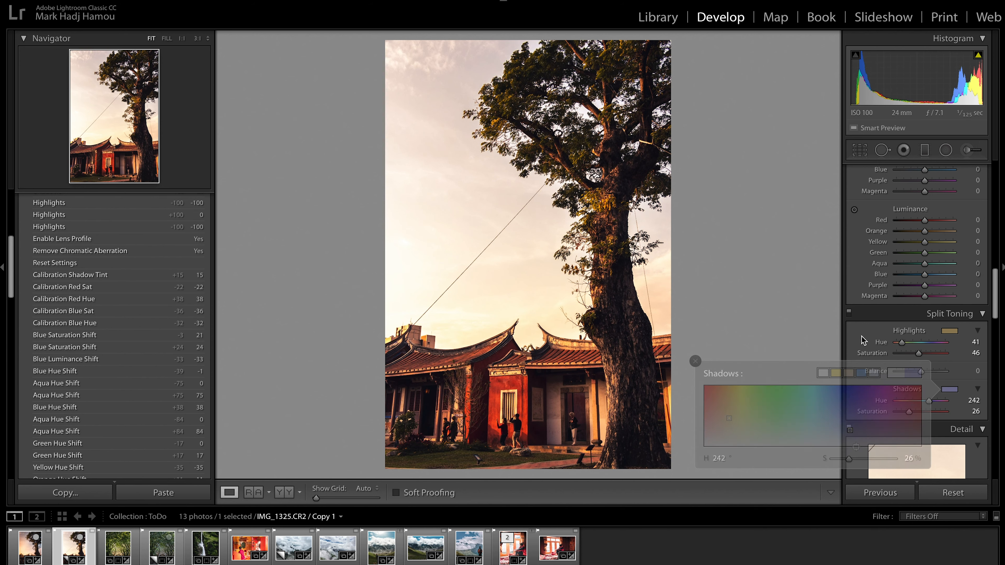
pyautogui.click(849, 314)
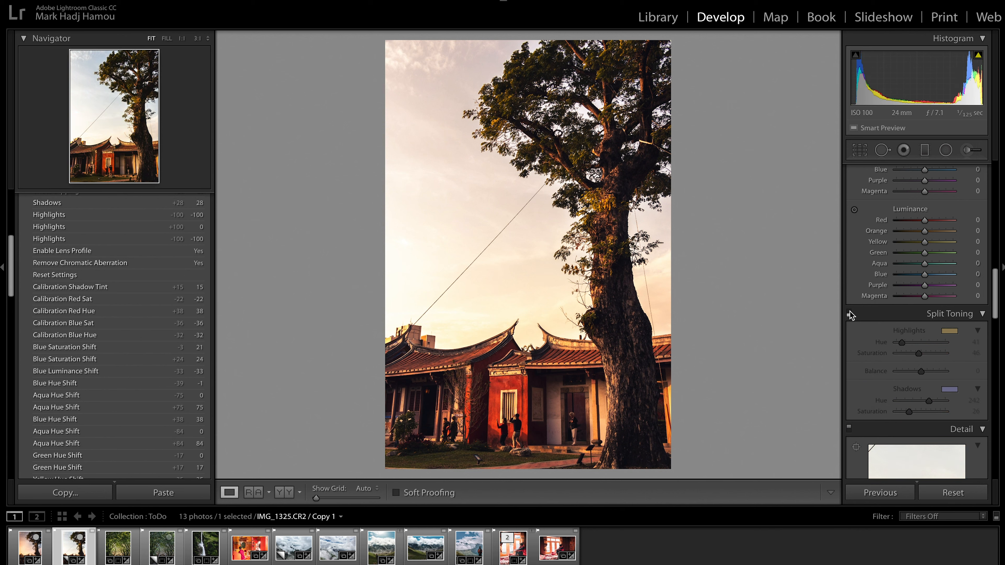
pyautogui.click(849, 313)
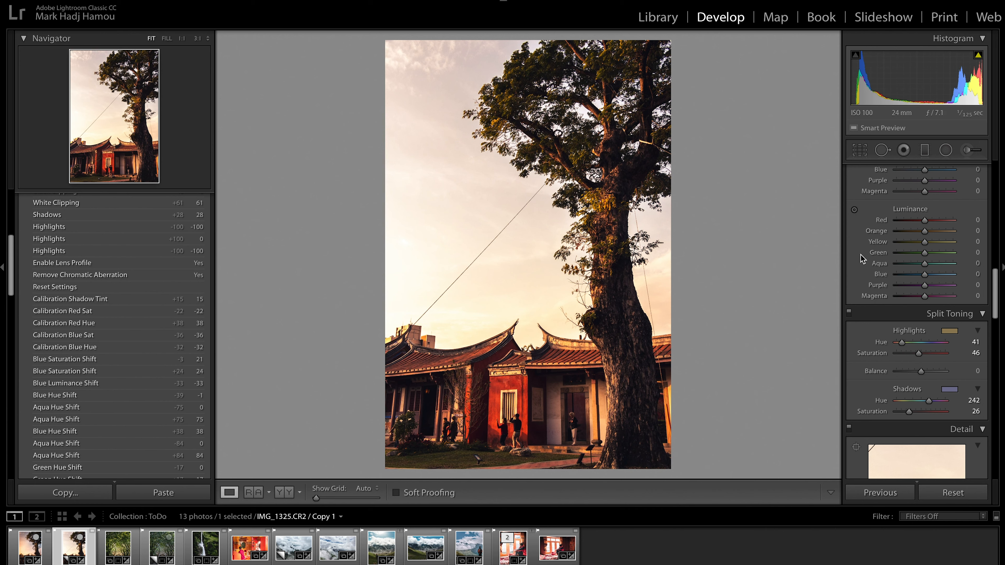
# Create a large radial filter centred outside the photo's left edge, reaching over the sky and the temple buildings.
pyautogui.scroll(10, 862, 259)
pyautogui.click(945, 150)
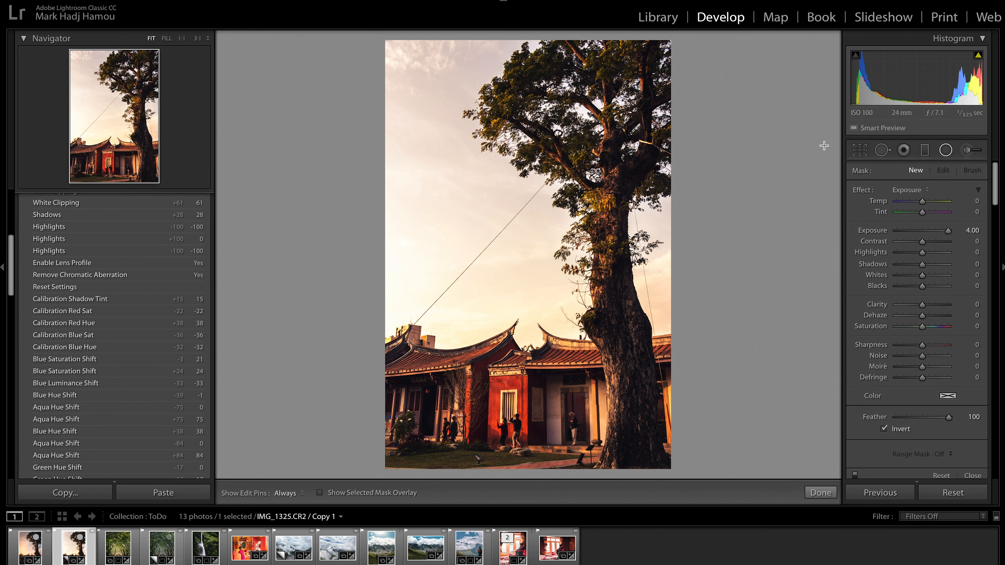
pyautogui.moveTo(277, 408); pyautogui.dragTo(756, 111)
pyautogui.moveTo(303, 383); pyautogui.dragTo(278, 328)
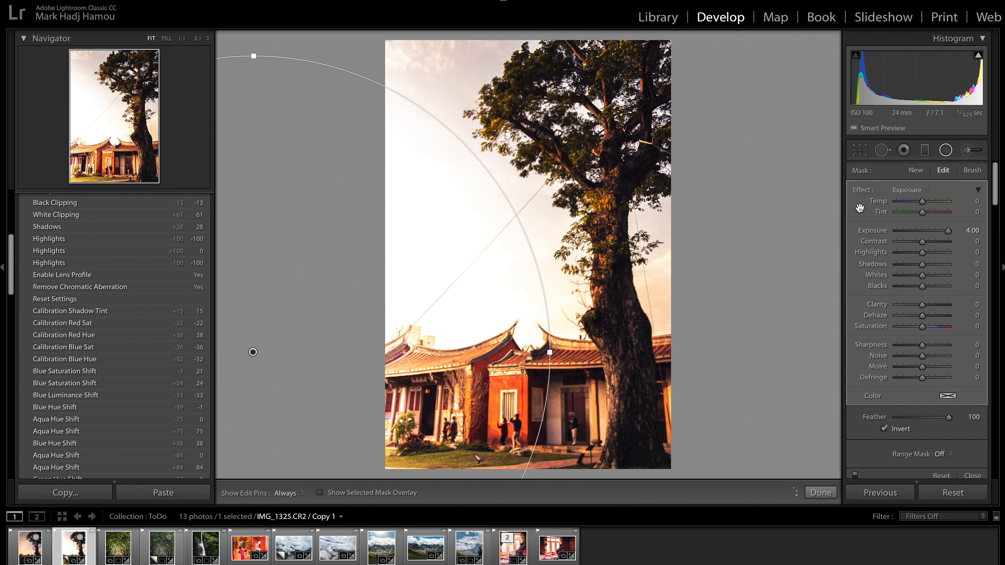
# Set the radial filter to Exposure 0, Temp 45, Tint 9 and Highlights -32, and lower the photo's overall Whites to +49.
pyautogui.doubleClick(871, 231)
pyautogui.moveTo(934, 202); pyautogui.dragTo(934, 202)
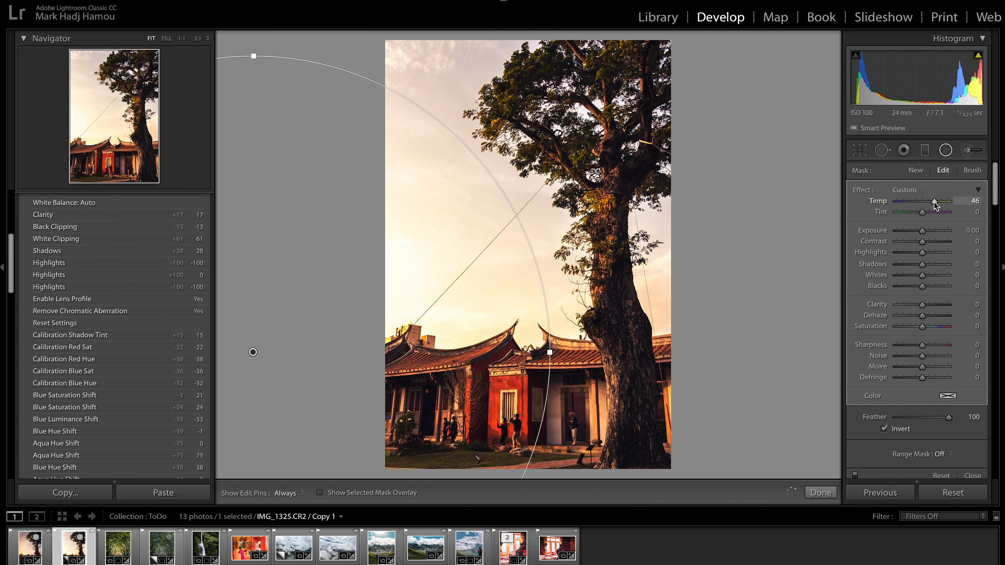
pyautogui.moveTo(927, 213); pyautogui.dragTo(929, 214)
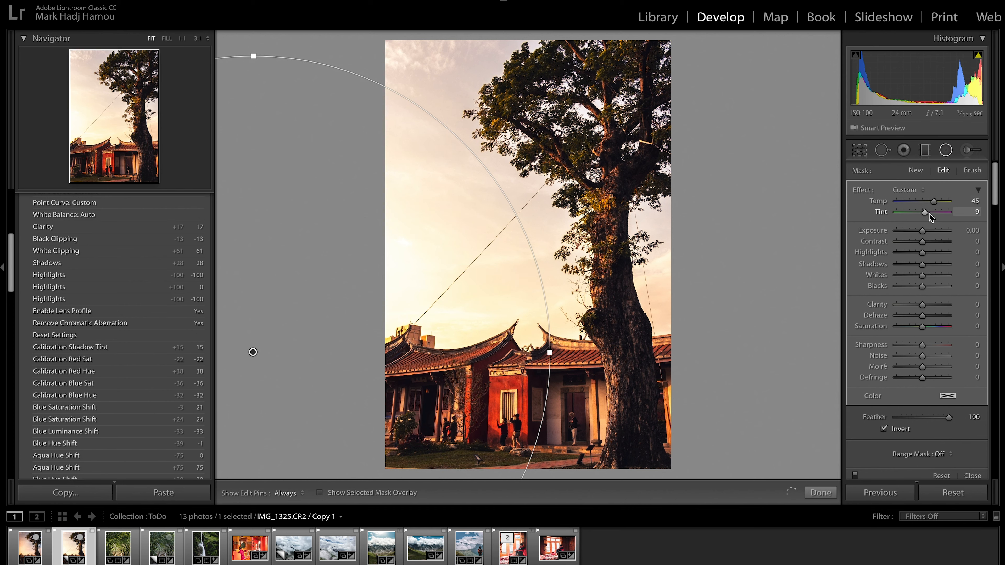
pyautogui.moveTo(922, 252); pyautogui.dragTo(914, 254)
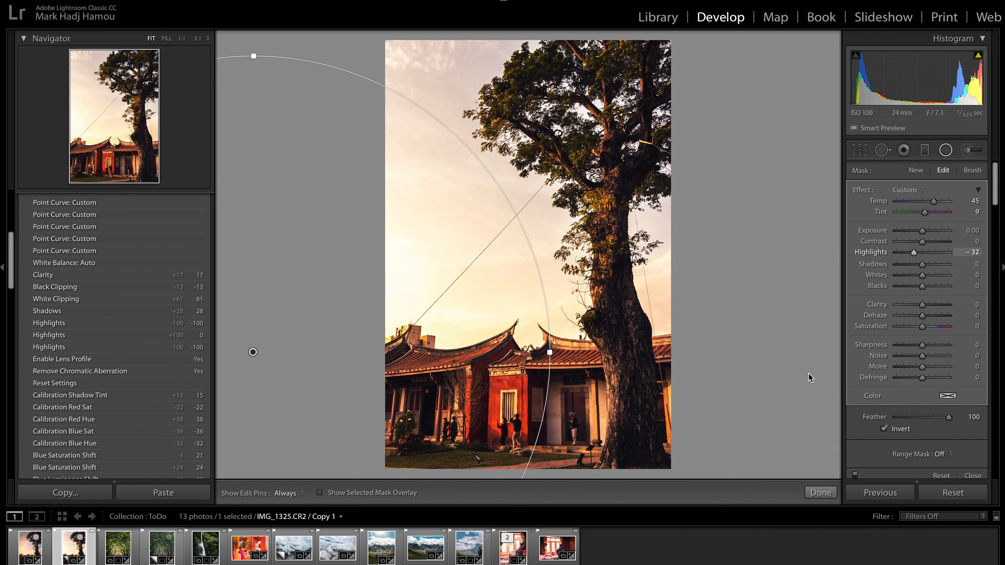
pyautogui.click(817, 493)
pyautogui.moveTo(937, 340); pyautogui.dragTo(934, 339)
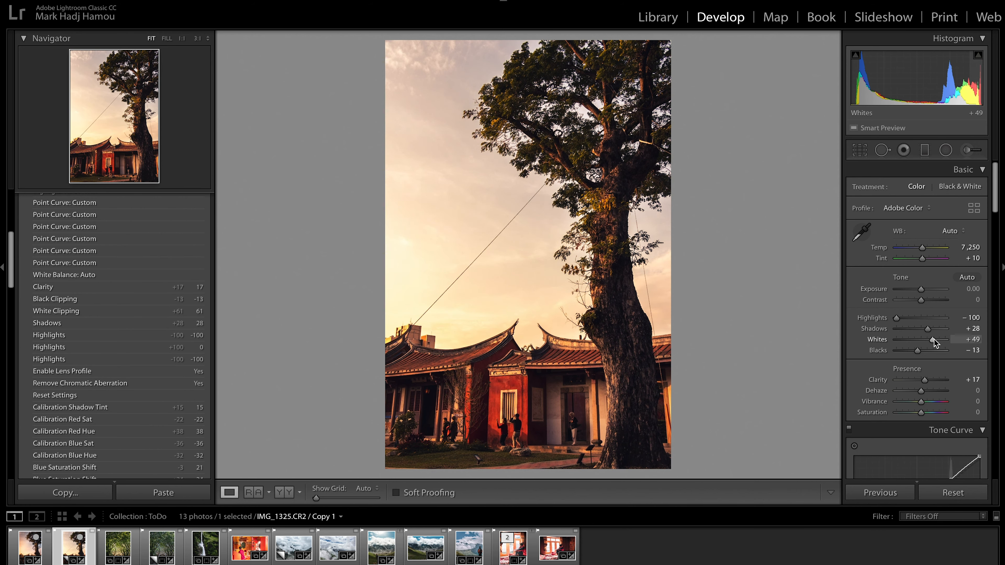
# Add a second radial filter centred outside the photo's upper right edge, covering the tree, with Exposure 0 and Temp -38.
pyautogui.click(946, 150)
pyautogui.moveTo(801, 84); pyautogui.dragTo(491, 340)
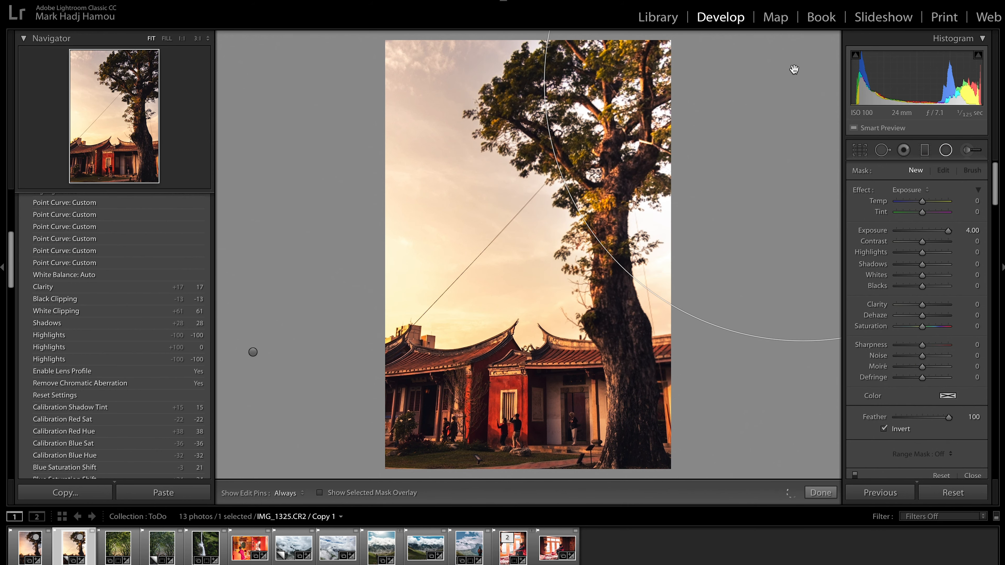
pyautogui.moveTo(802, 83); pyautogui.dragTo(790, 130)
pyautogui.doubleClick(882, 232)
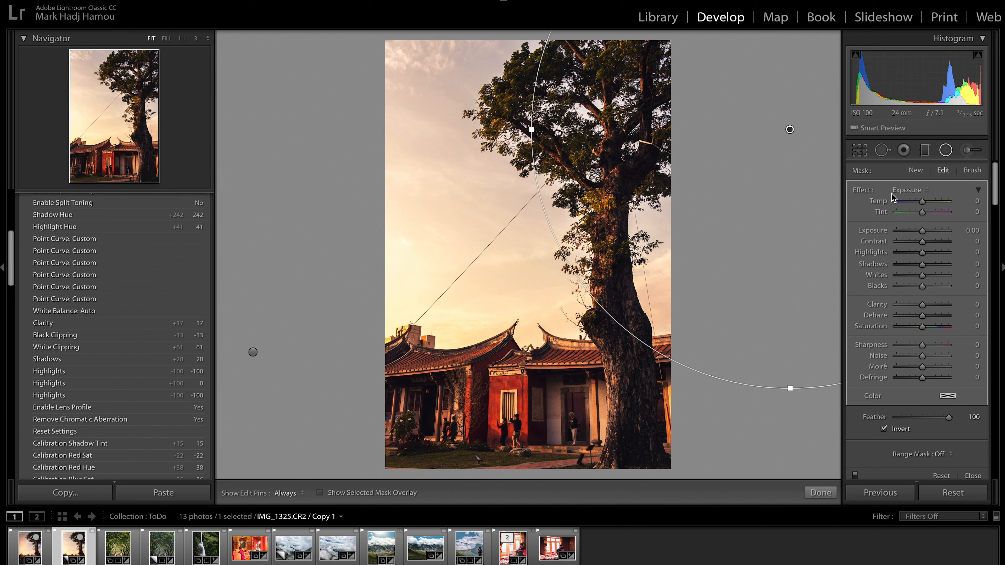
pyautogui.moveTo(915, 202); pyautogui.dragTo(915, 205)
pyautogui.moveTo(790, 129); pyautogui.dragTo(769, 153)
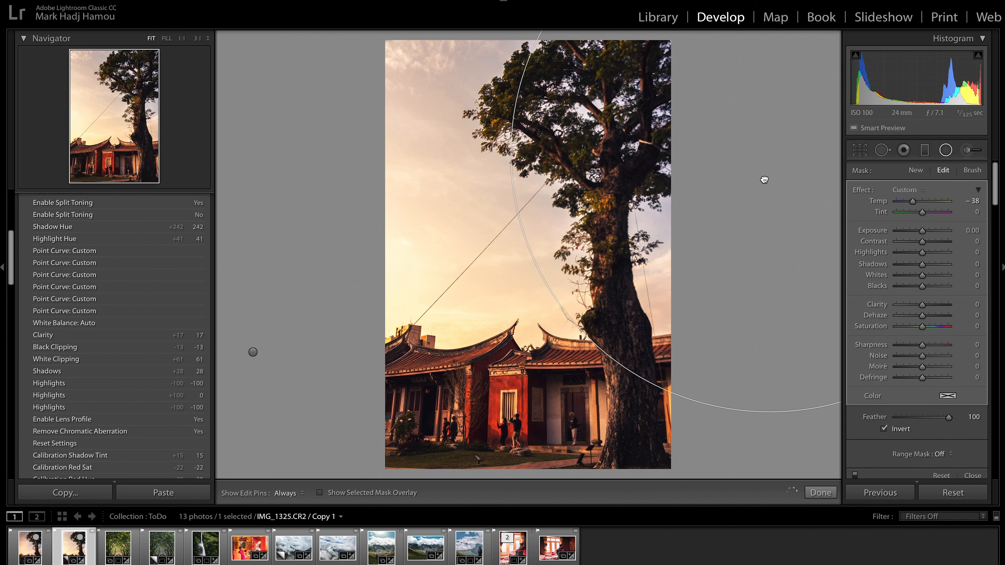
pyautogui.click(819, 492)
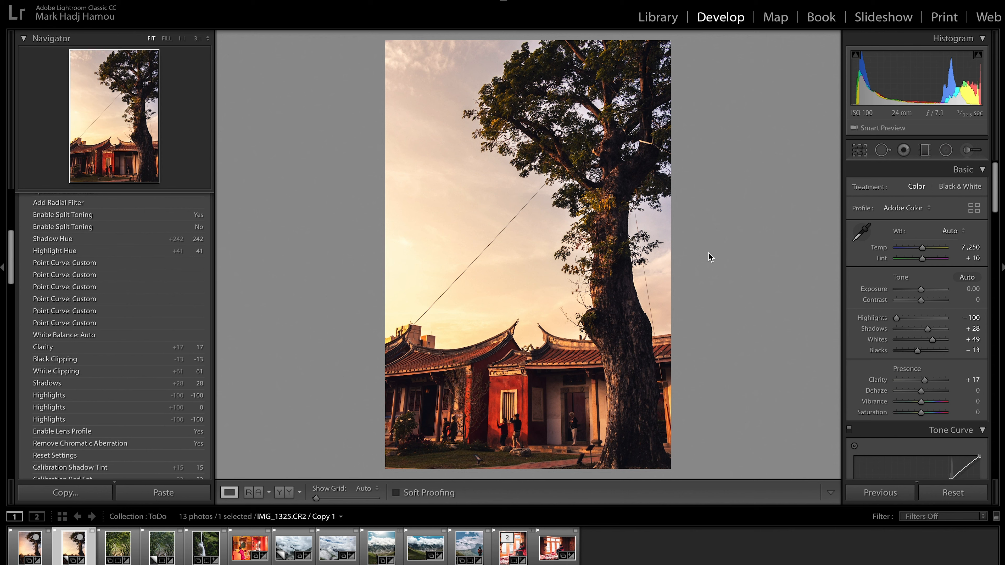
# Add a slanted graduated filter over the lower left of the photo and set its Exposure to -0.72.
pyautogui.click(925, 151)
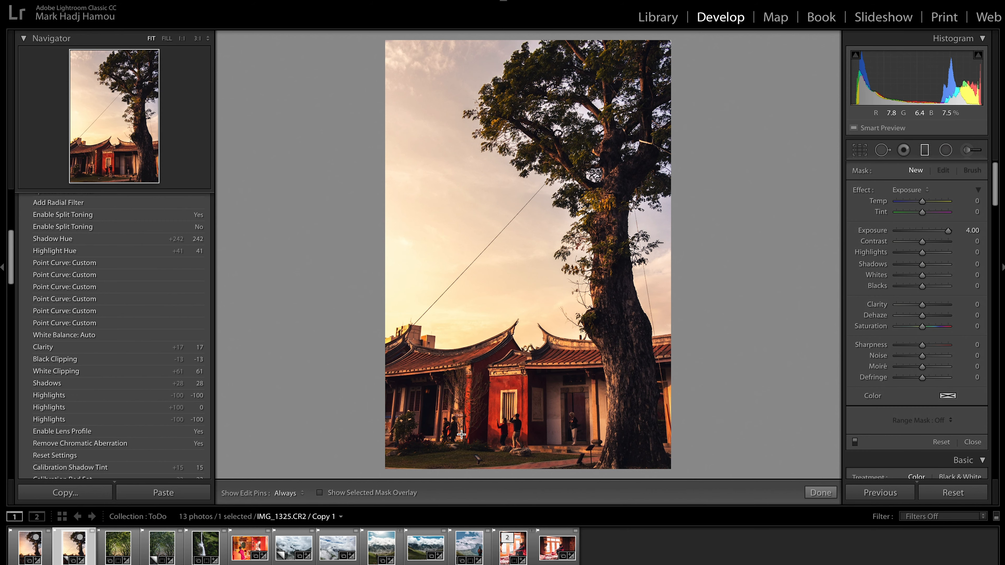
pyautogui.moveTo(464, 430); pyautogui.dragTo(487, 368)
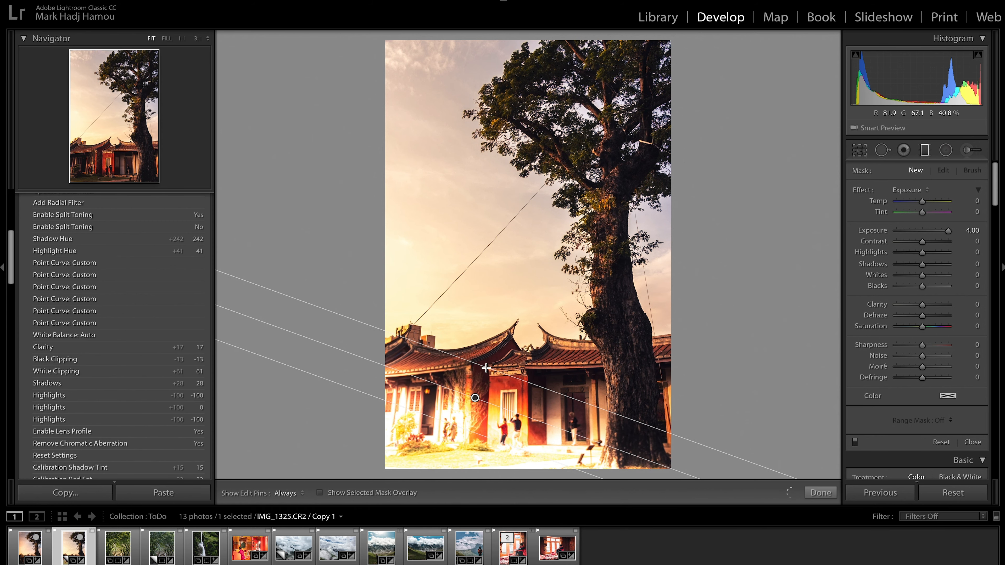
pyautogui.doubleClick(872, 230)
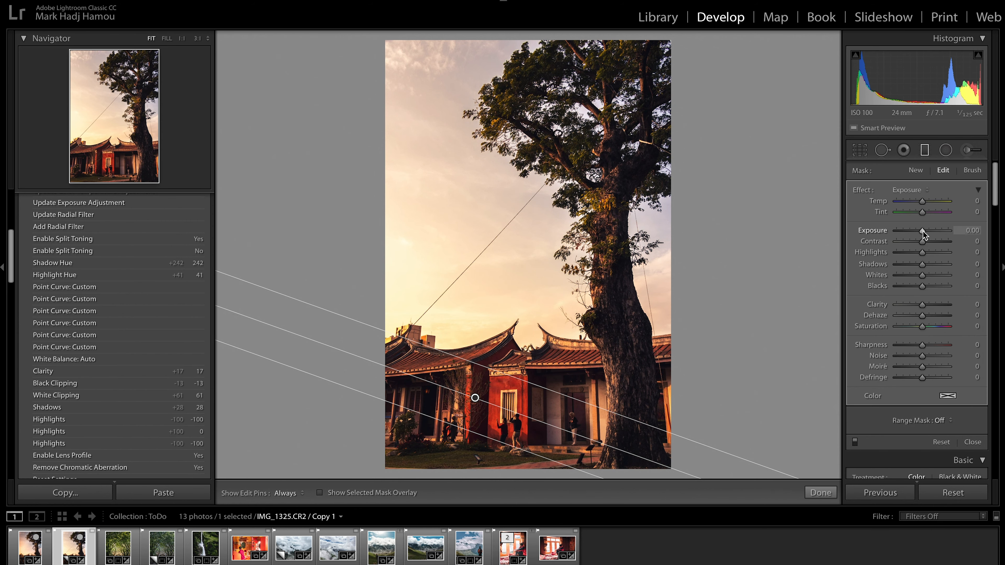
pyautogui.moveTo(923, 234); pyautogui.dragTo(916, 234)
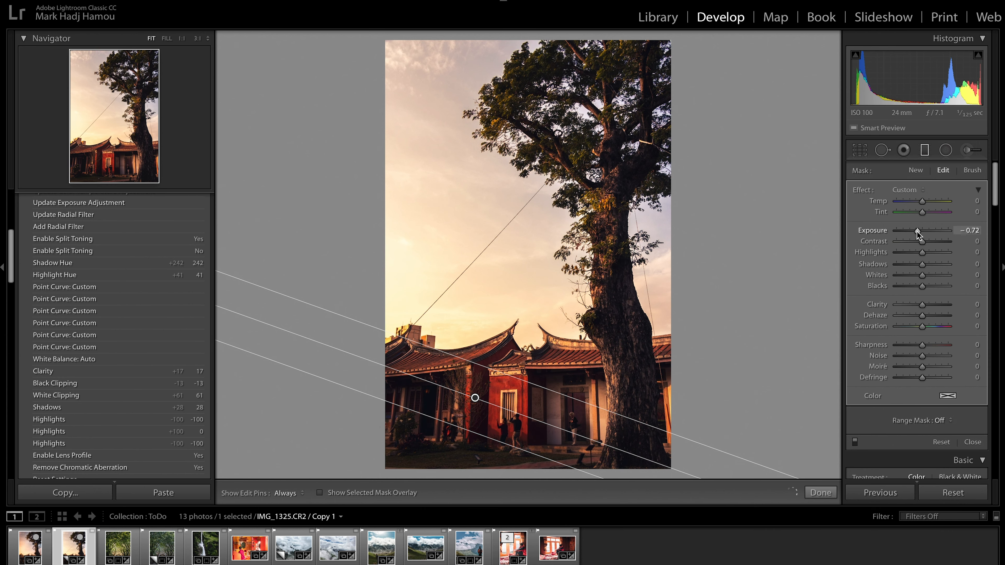
pyautogui.press('m')
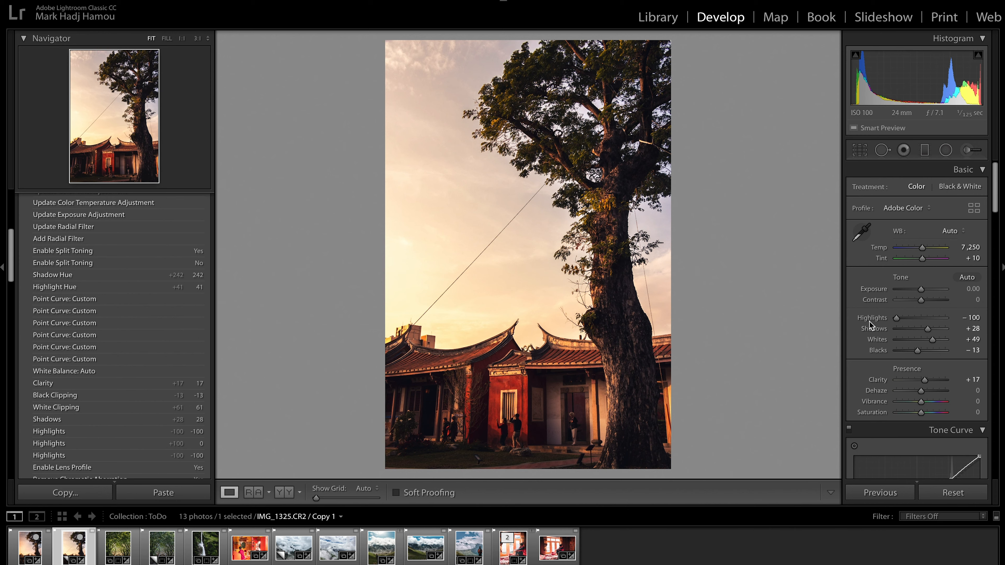
# Set the Red hue to -28 and the Red saturation to -27 in the HSL adjustments.
pyautogui.scroll(-5, 869, 321)
pyautogui.scroll(-10, 869, 321)
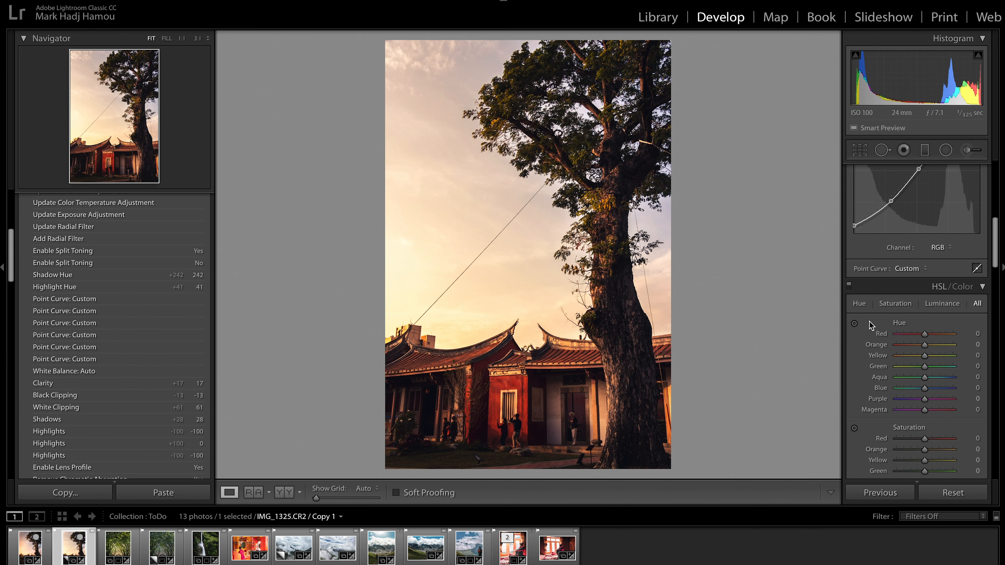
pyautogui.scroll(-1, 869, 324)
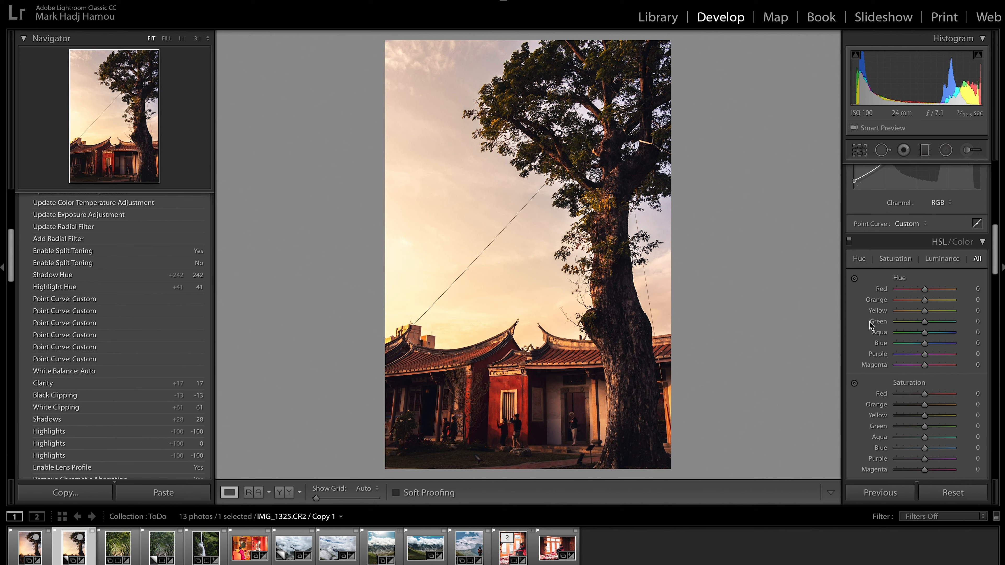
pyautogui.moveTo(922, 289); pyautogui.dragTo(918, 288)
pyautogui.click(918, 289)
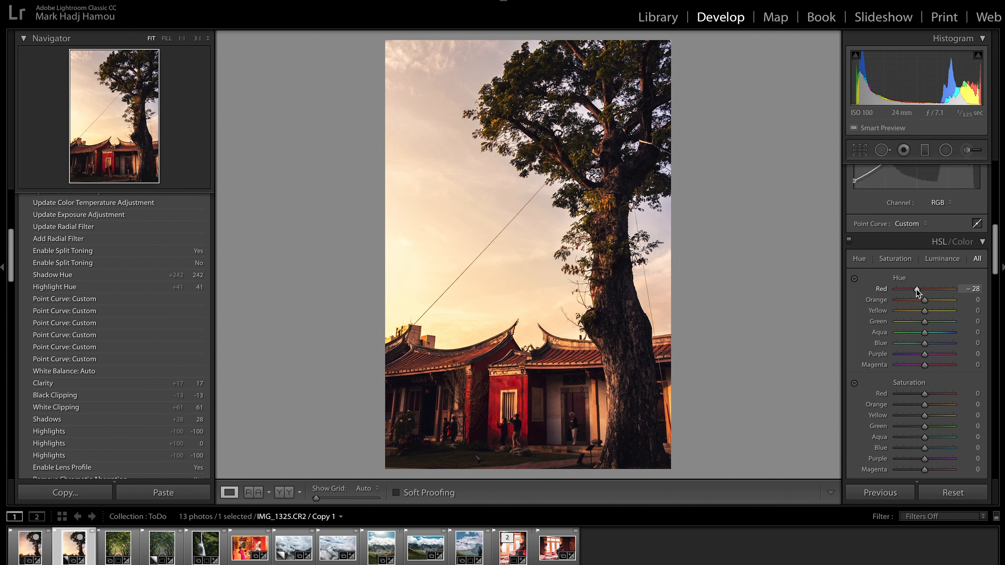
pyautogui.click(916, 395)
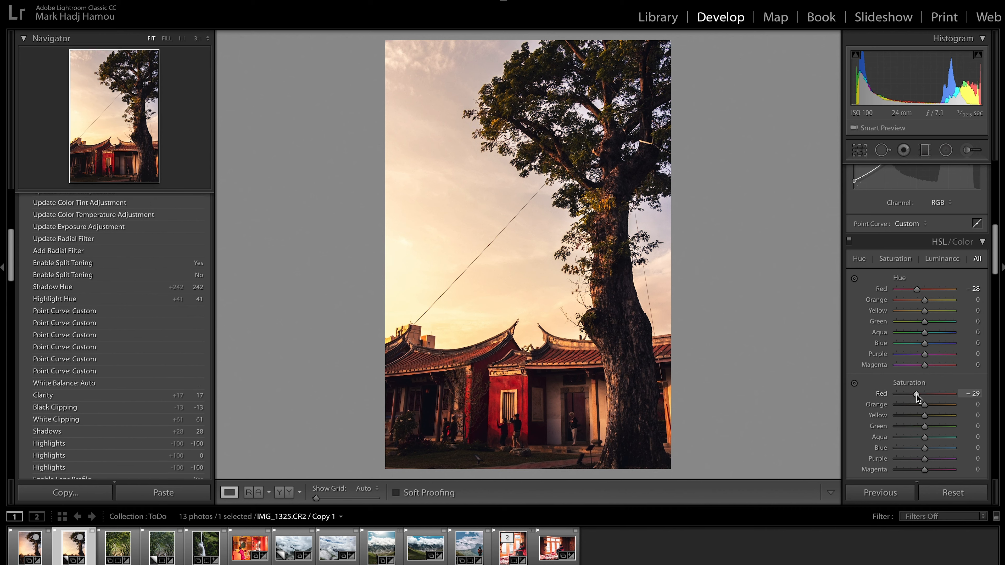
pyautogui.moveTo(916, 394); pyautogui.dragTo(915, 395)
# Set the Orange hue to -4 and the Yellow hue to -12.
pyautogui.click(918, 301)
pyautogui.moveTo(918, 300)
pyautogui.mouseDown()
pyautogui.moveTo(937, 300)
pyautogui.moveTo(921, 303)
pyautogui.mouseUp()
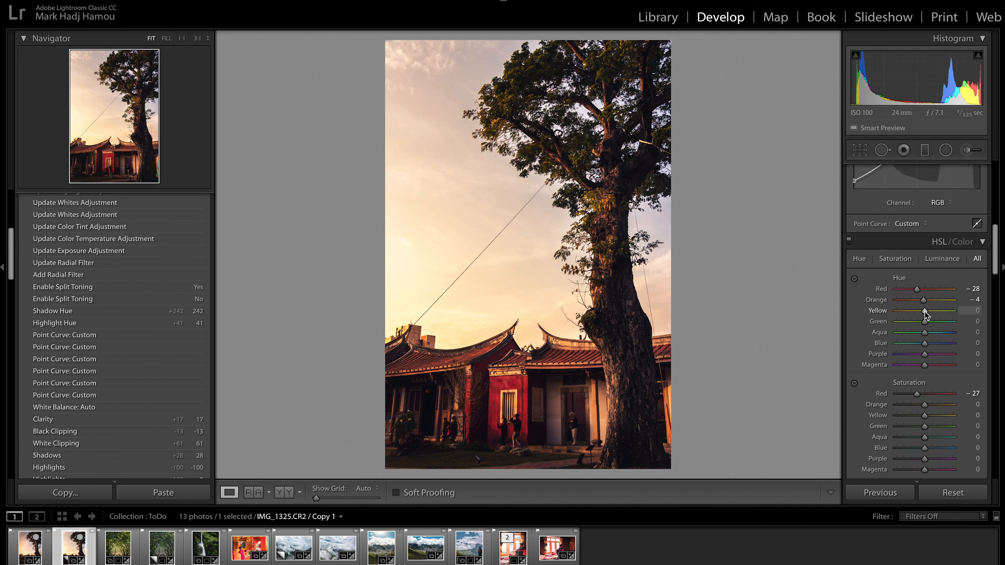
pyautogui.moveTo(925, 311)
pyautogui.mouseDown()
pyautogui.moveTo(941, 312)
pyautogui.moveTo(918, 315)
pyautogui.mouseUp()
pyautogui.moveTo(916, 314); pyautogui.dragTo(921, 311)
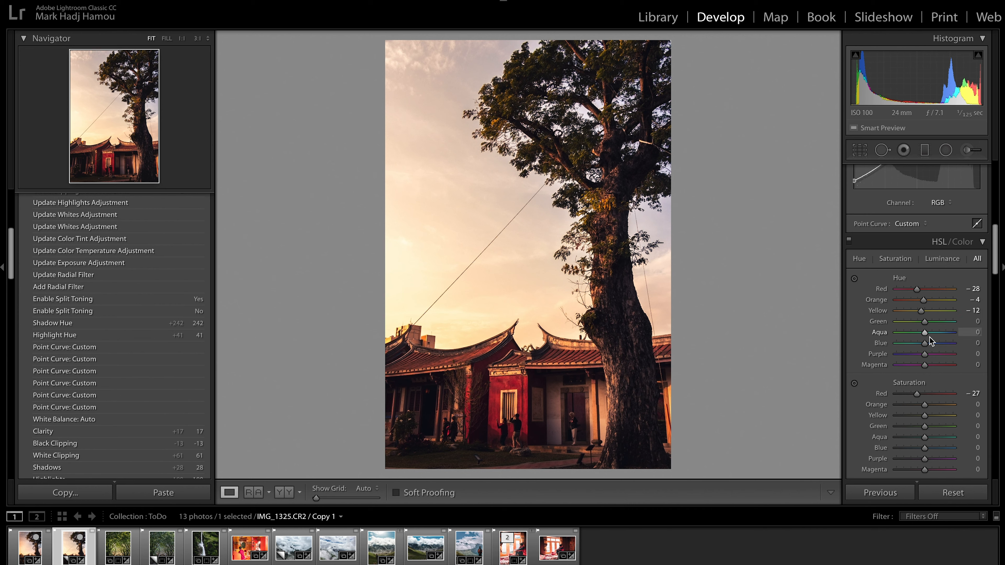
# Try an Aqua hue shift and reset it to 0, and set Blue to hue +20, saturation +45 and luminance +12.
pyautogui.moveTo(925, 333); pyautogui.dragTo(937, 360)
pyautogui.doubleClick(952, 333)
pyautogui.scroll(-3, 928, 354)
pyautogui.scroll(-3, 913, 401)
pyautogui.moveTo(925, 406); pyautogui.dragTo(928, 407)
pyautogui.scroll(2, 876, 341)
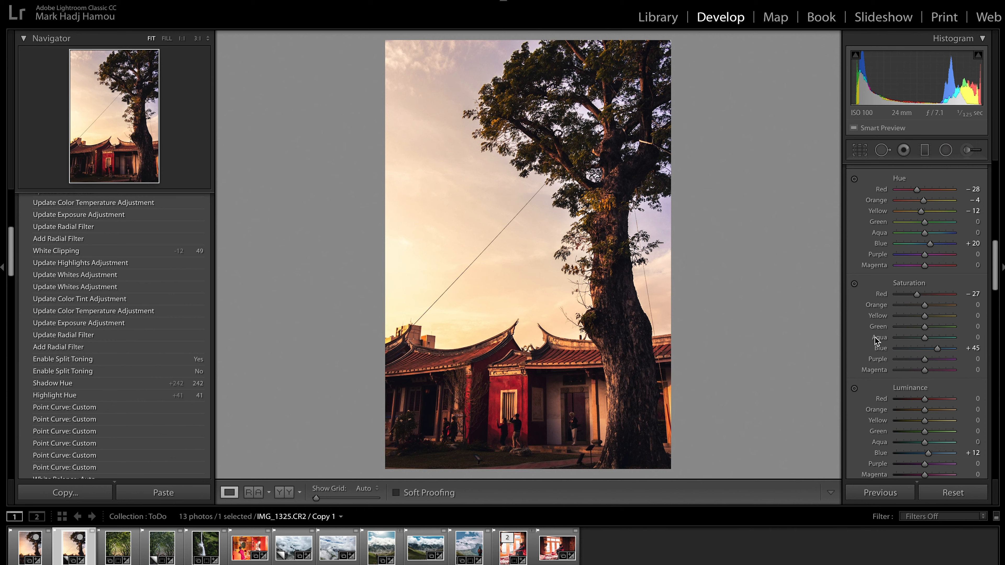
pyautogui.scroll(3, 869, 250)
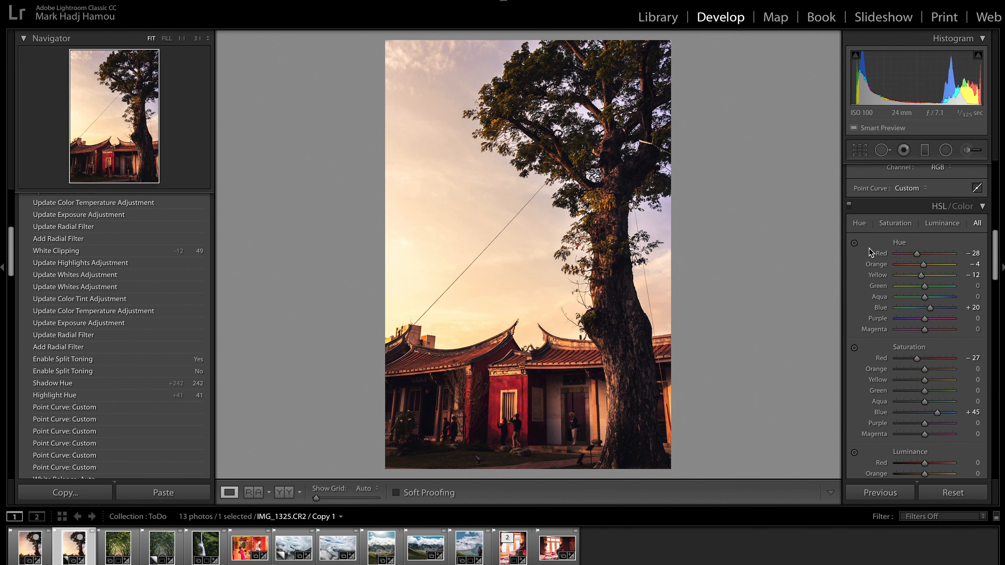
# Switch the HSL adjustments off and on twice to compare the photo with and without them.
pyautogui.click(849, 206)
pyautogui.click(849, 206)
pyautogui.click(848, 205)
pyautogui.click(849, 205)
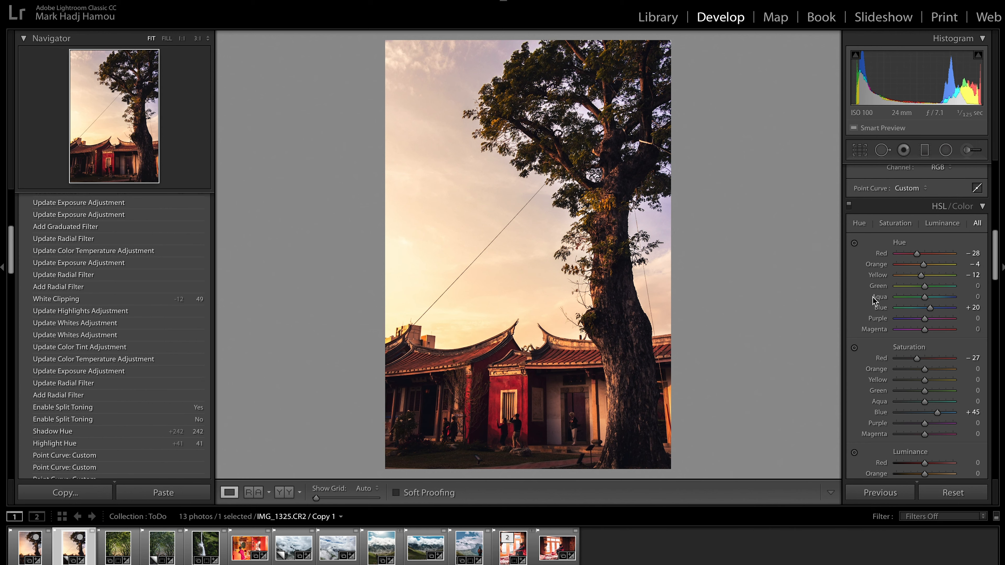
# Add a subtle dark post-crop vignette by setting its Amount to -9.
pyautogui.scroll(10, 873, 301)
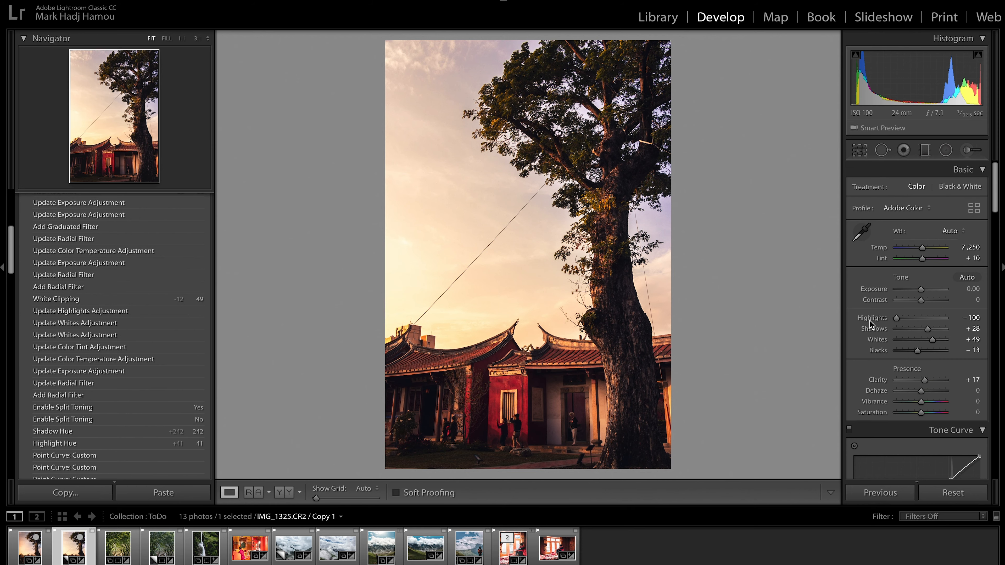
pyautogui.scroll(-20, 870, 321)
pyautogui.scroll(-12, 869, 321)
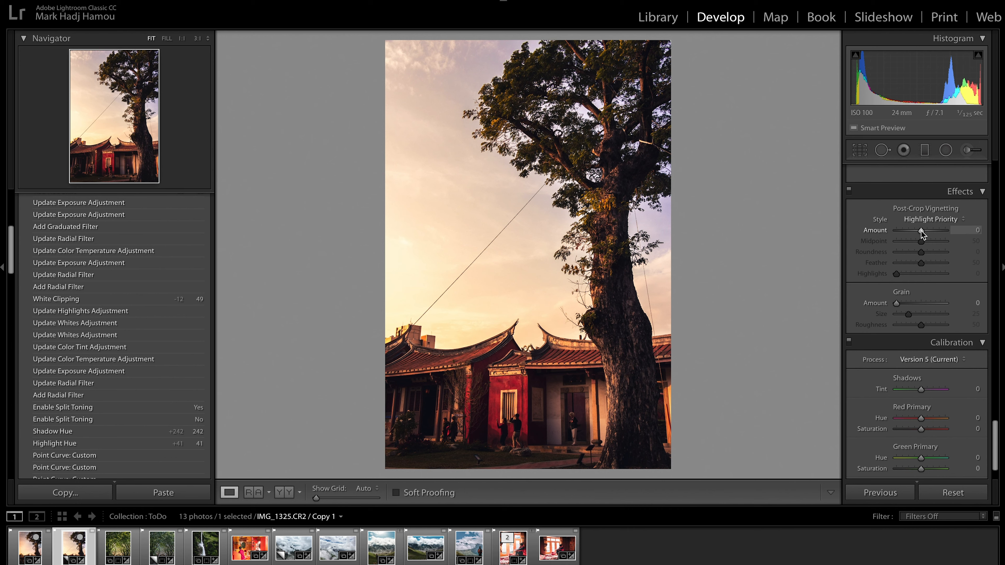
pyautogui.moveTo(920, 230); pyautogui.dragTo(919, 230)
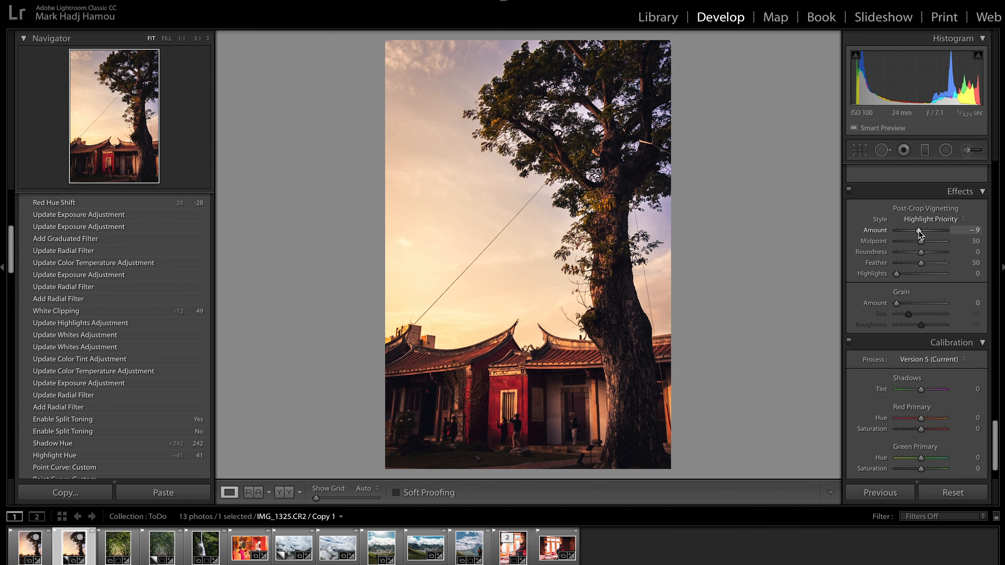
# Calibrate Blue Primary to hue -28, saturation -37 and Red Primary to hue +44, saturation -8, and compare with the calibration off and on.
pyautogui.scroll(-3, 870, 355)
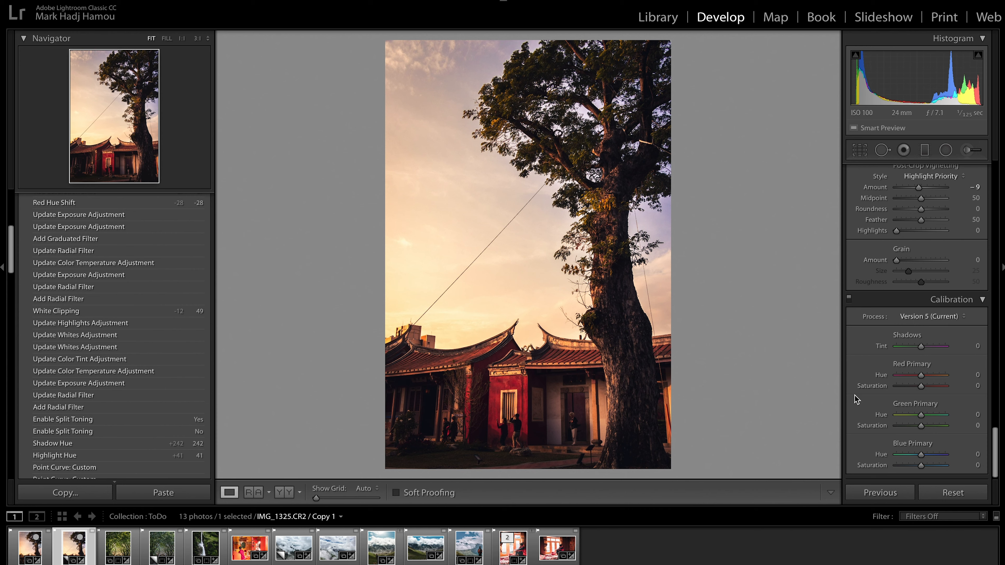
pyautogui.moveTo(921, 455); pyautogui.dragTo(912, 466)
pyautogui.moveTo(923, 375); pyautogui.dragTo(932, 380)
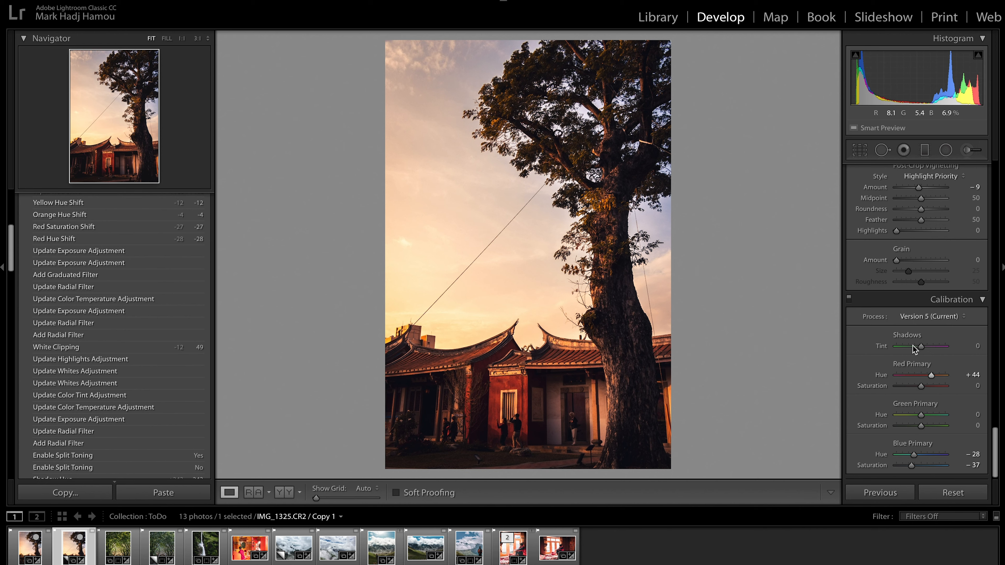
pyautogui.moveTo(918, 384); pyautogui.dragTo(917, 384)
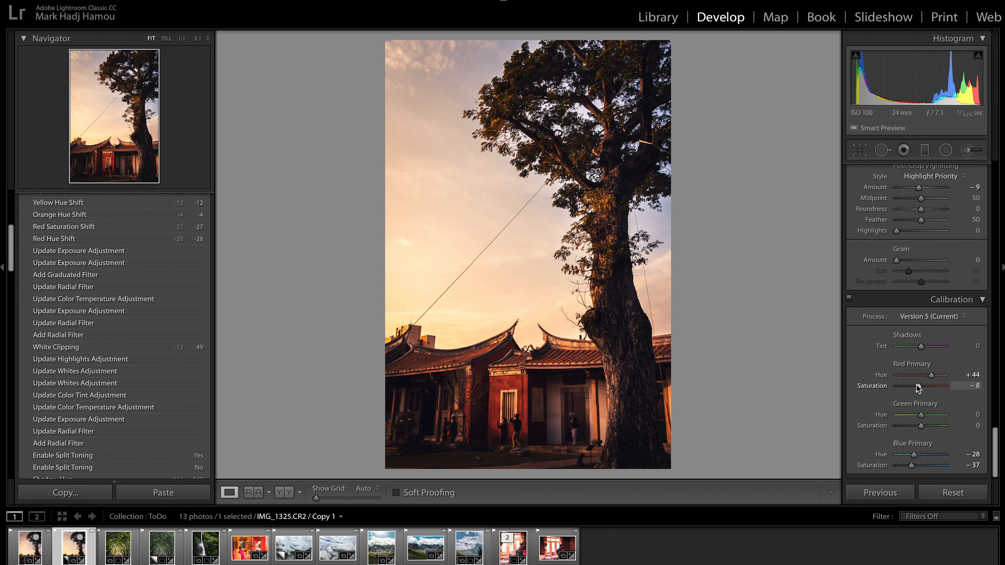
pyautogui.click(849, 300)
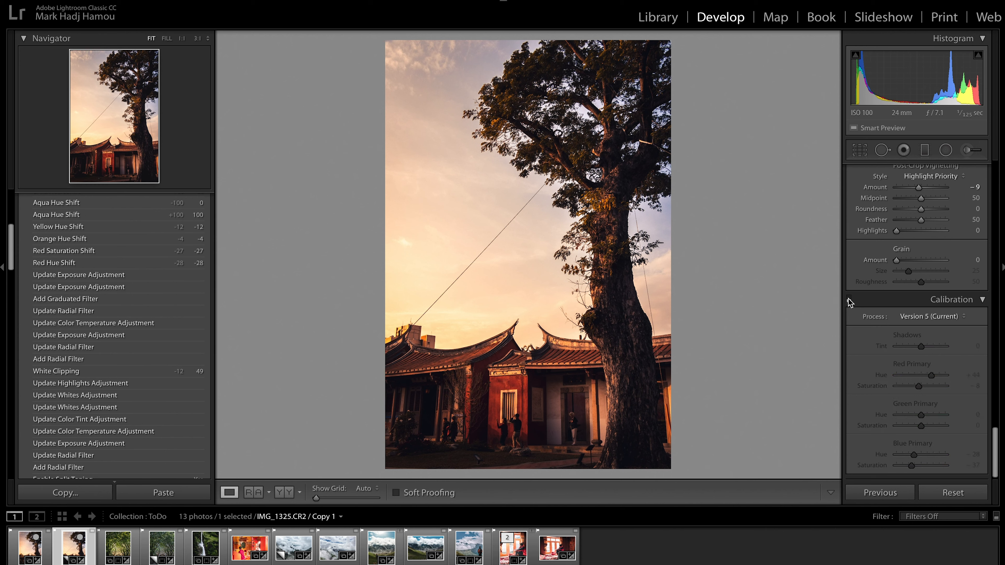
pyautogui.click(850, 300)
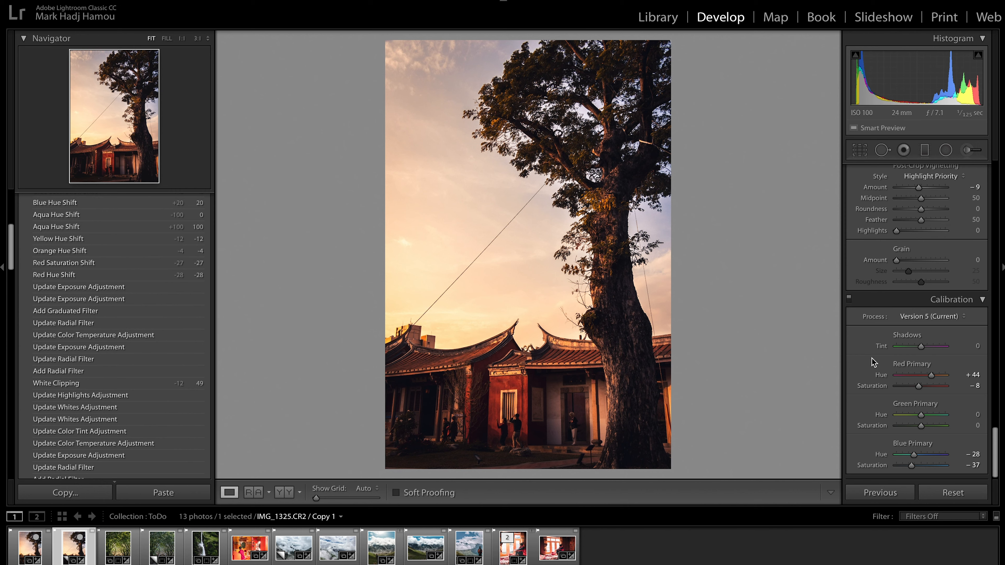
# Heal away the diagonal cable crossing the sky between the rooftop building and the tree, and inspect the repaired area up close.
pyautogui.scroll(15, 872, 358)
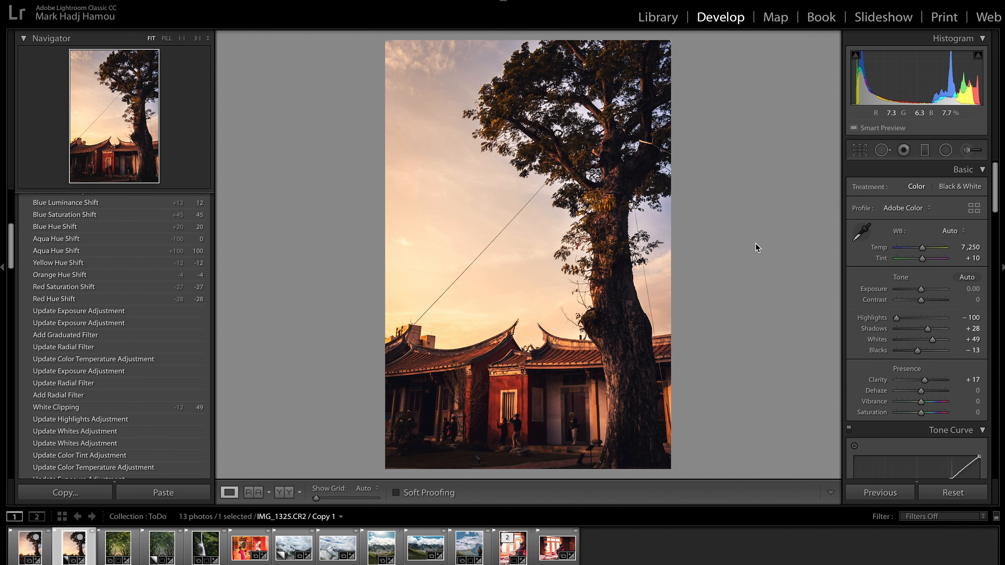
pyautogui.click(881, 150)
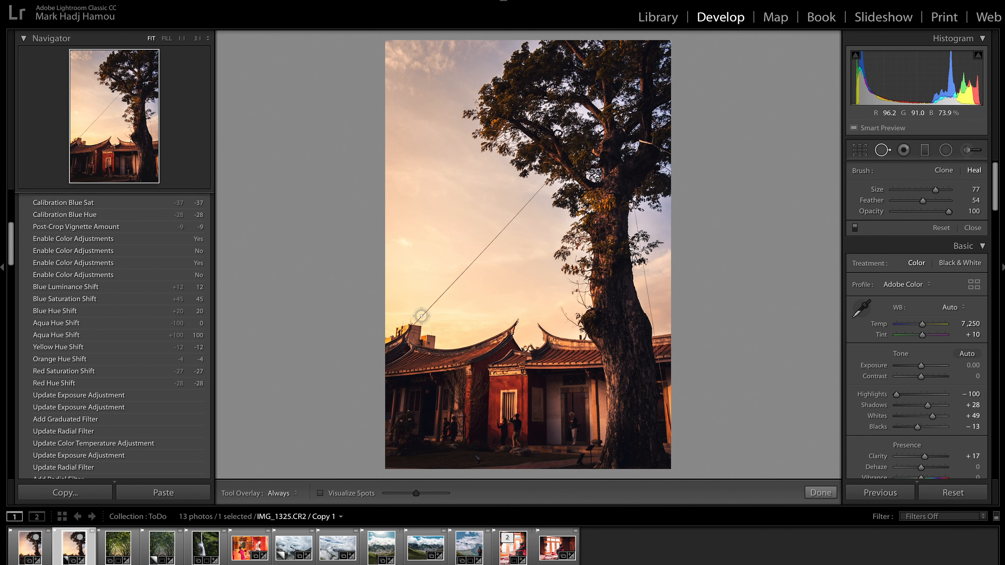
pyautogui.moveTo(420, 316); pyautogui.dragTo(535, 193)
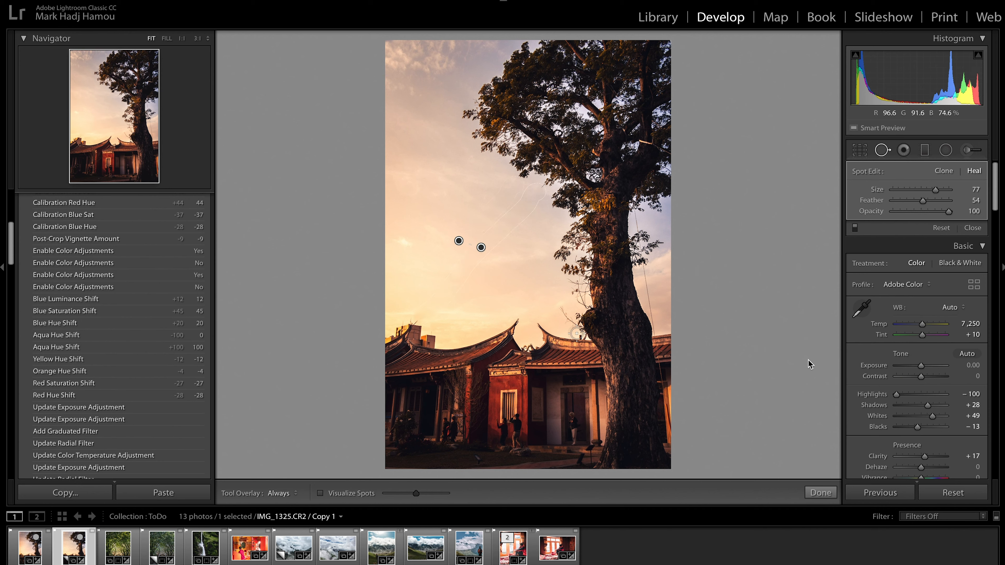
pyautogui.click(819, 493)
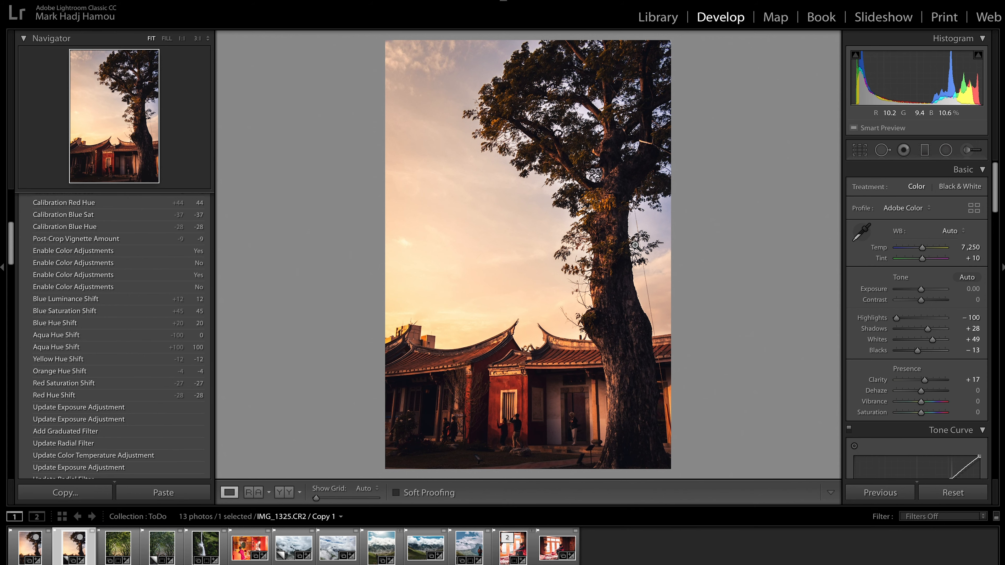
pyautogui.click(423, 329)
pyautogui.moveTo(348, 283); pyautogui.dragTo(391, 304)
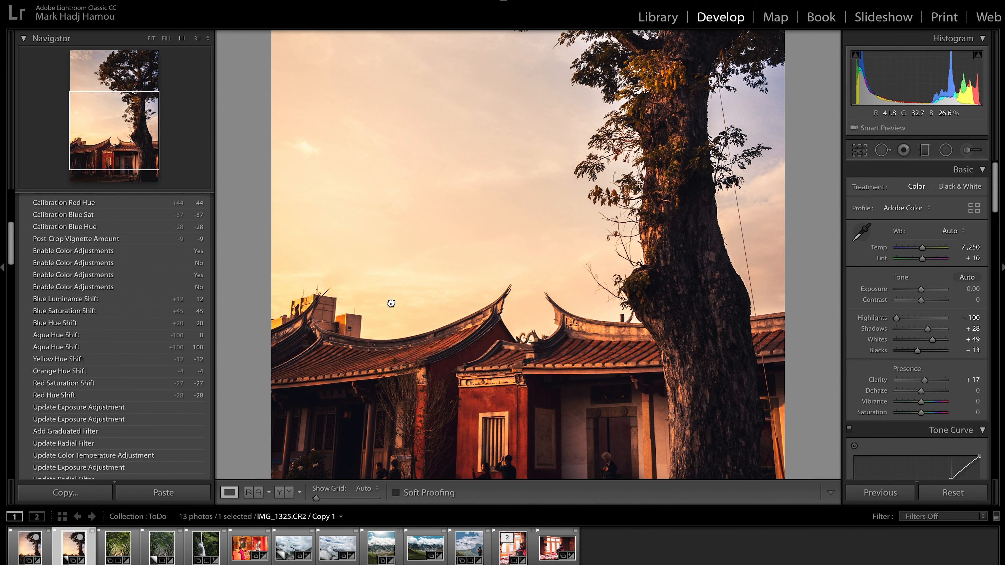
pyautogui.click(724, 326)
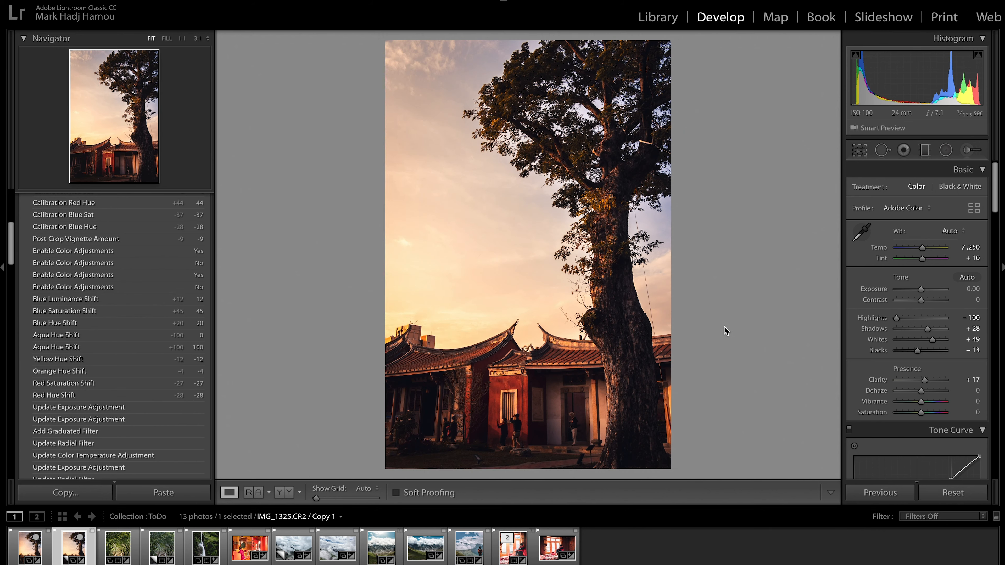
# Crop the photo to the 4 x 5 / 8 x 10 aspect ratio, shifting the image slightly upward within the crop frame.
pyautogui.click(858, 151)
pyautogui.click(957, 196)
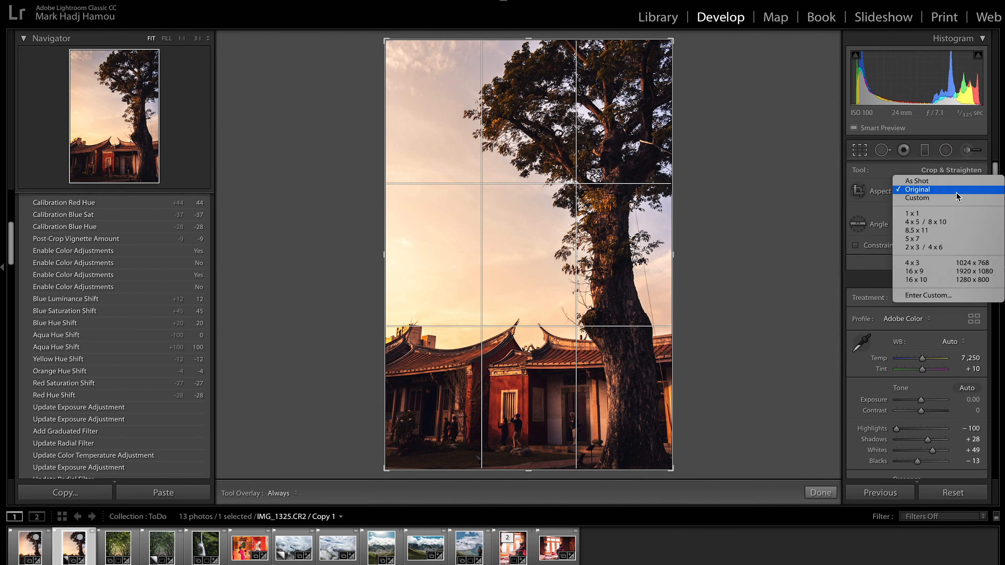
pyautogui.click(946, 222)
pyautogui.moveTo(626, 253); pyautogui.dragTo(620, 234)
pyautogui.press('Return')
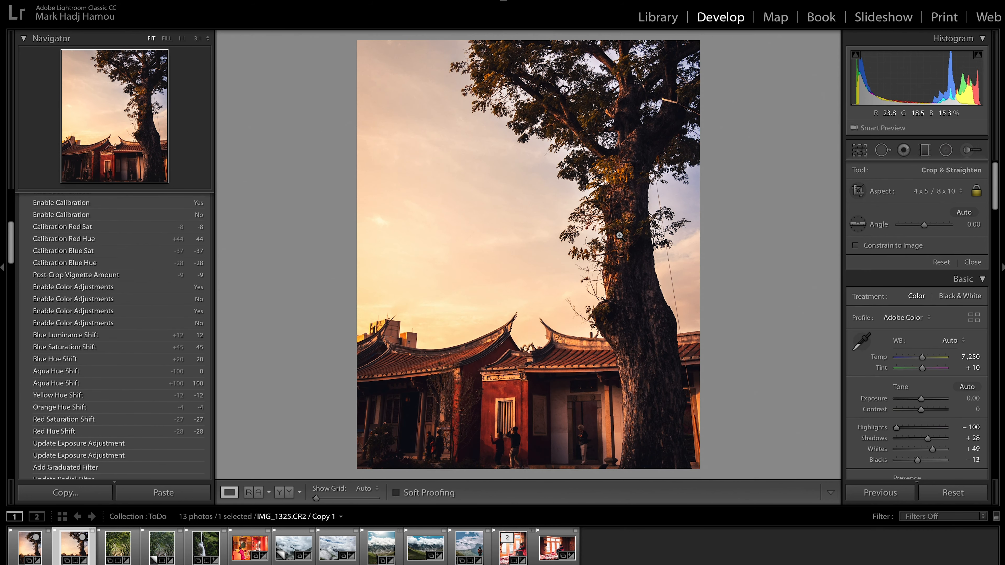